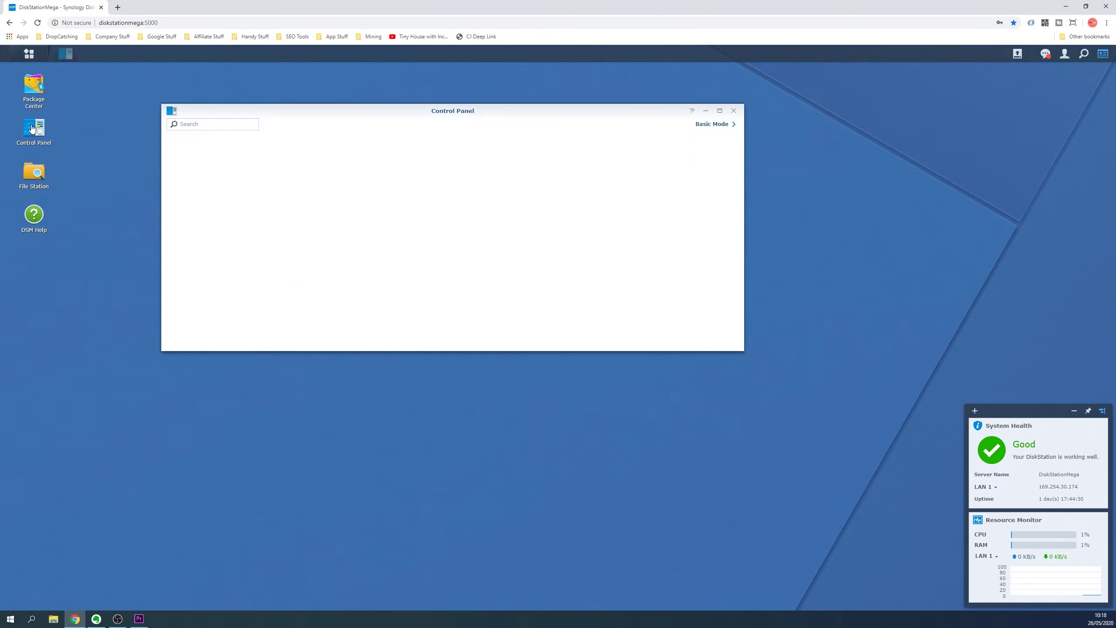
- In External Devices, expand USB Disk 1 to show its Not Supported partition file system
left_click(465, 267)
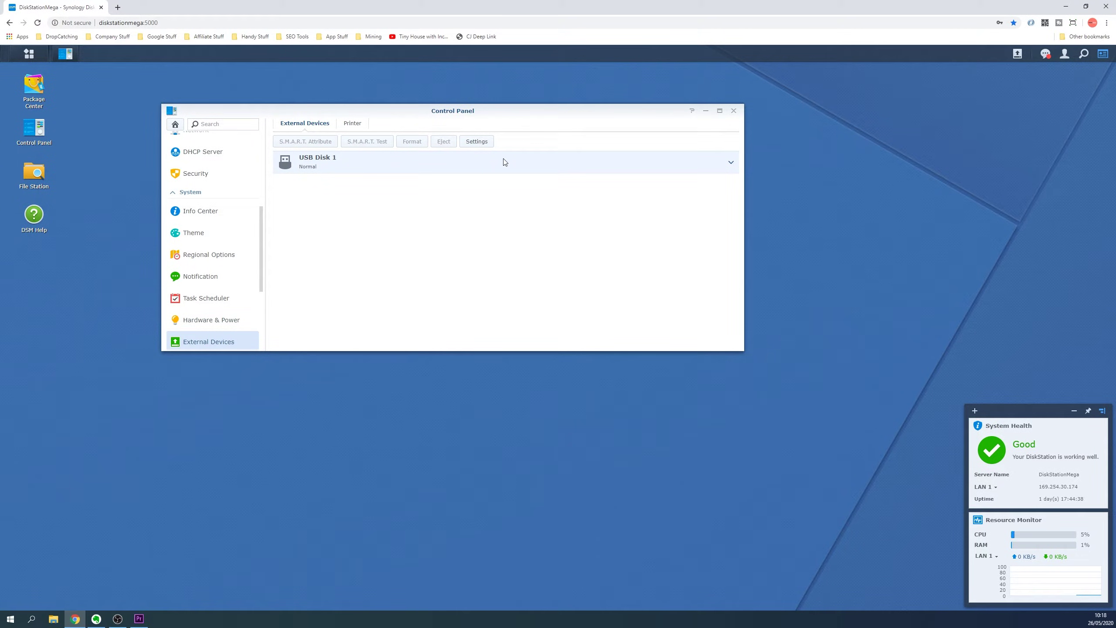
left_click(731, 162)
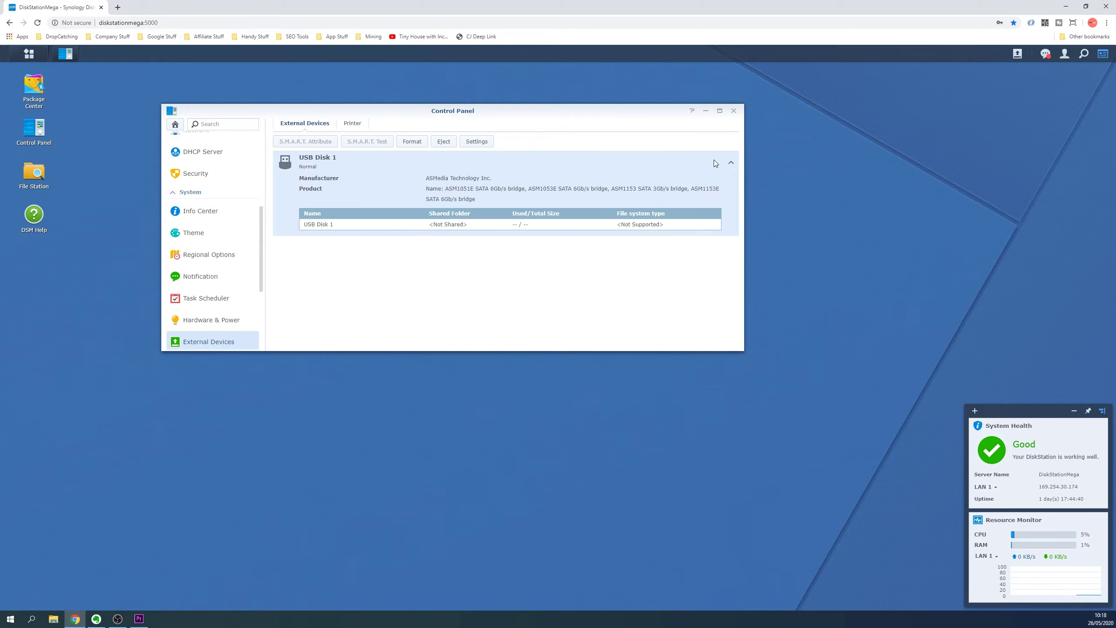
- Format the entire USB Disk 1 as EXT4, accepting the data-erase warning
left_click(415, 142)
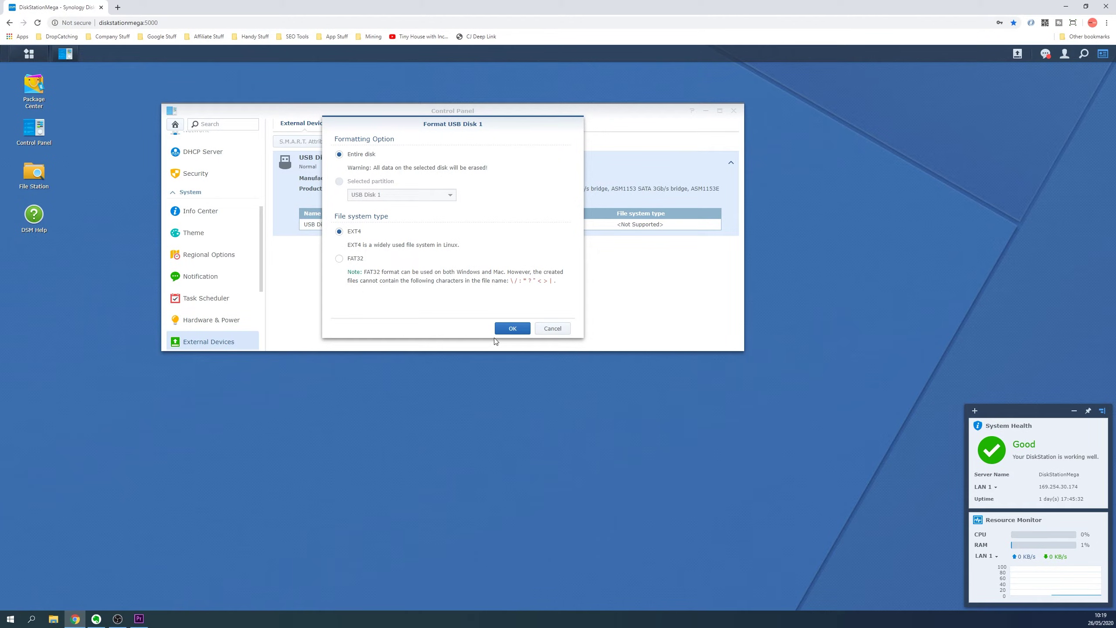
left_click(513, 328)
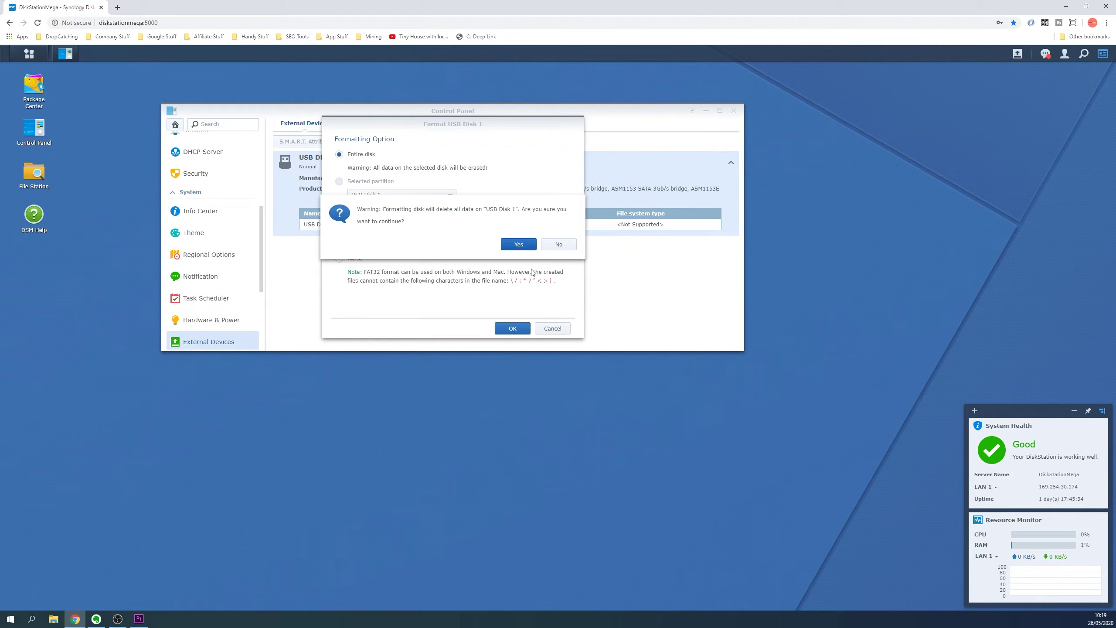
left_click(519, 246)
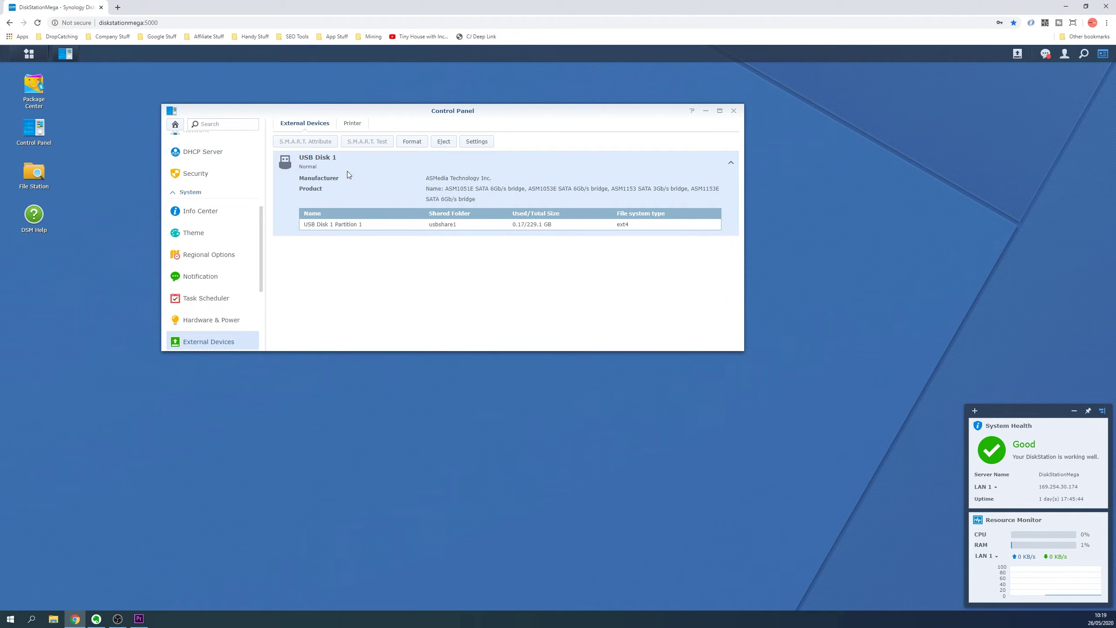
- Find Hyper Backup in Package Center, open it, and begin a new Data backup task
left_click(34, 86)
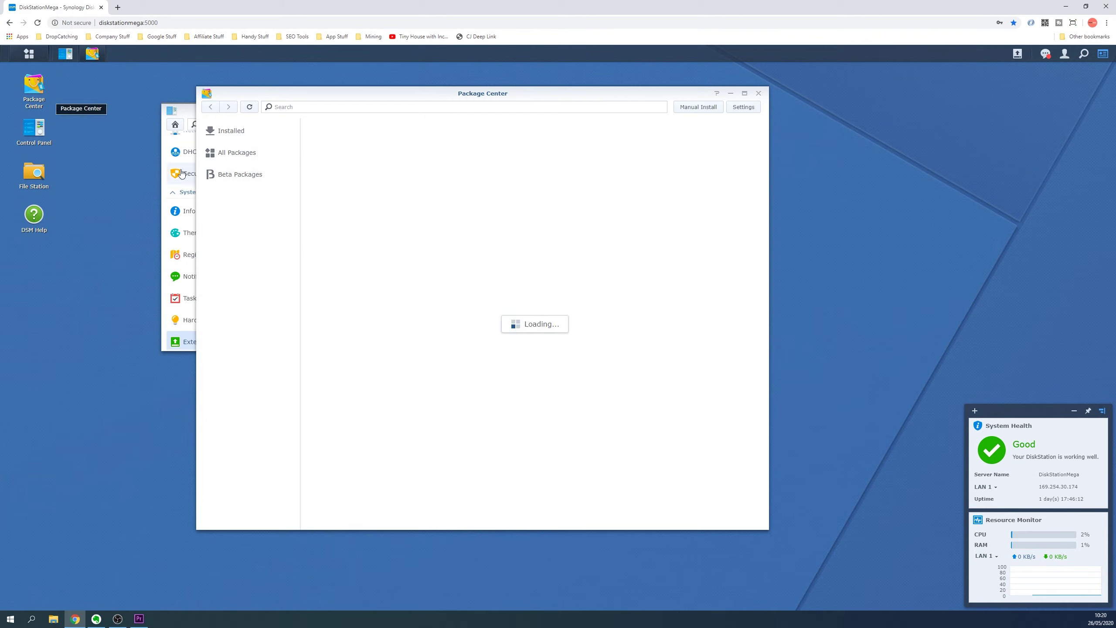
left_click(300, 107)
type("hyperbackup")
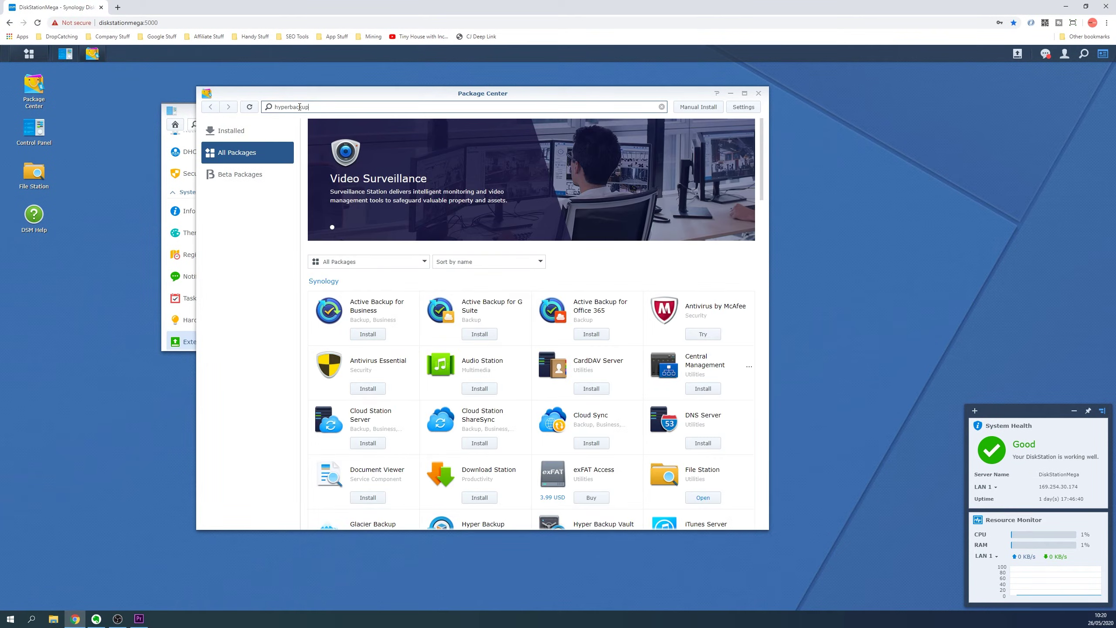
key("Return")
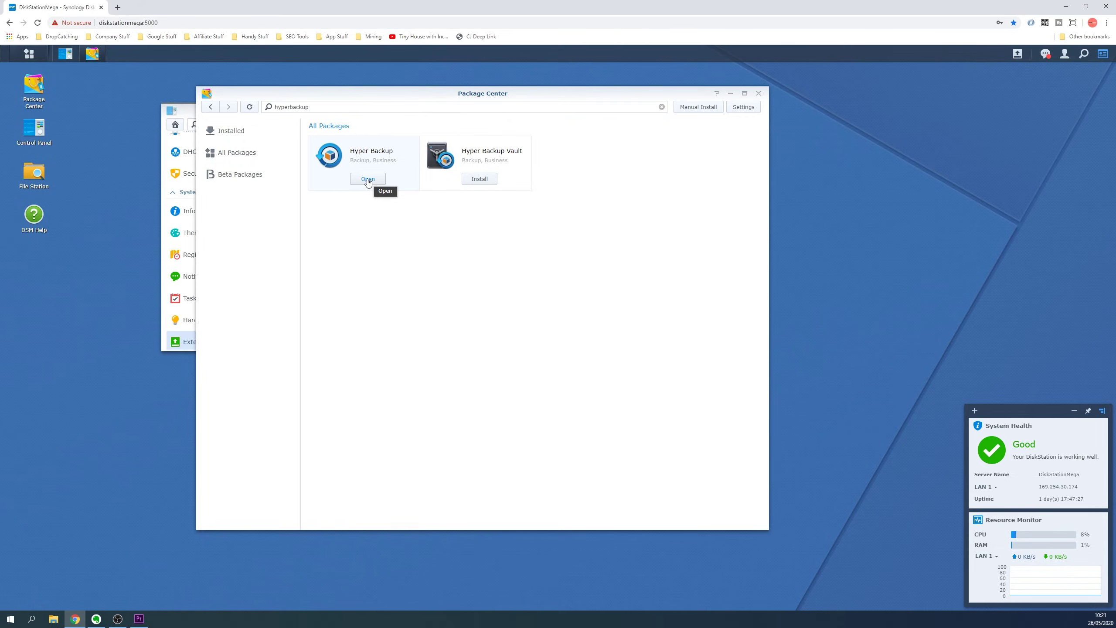
left_click(368, 179)
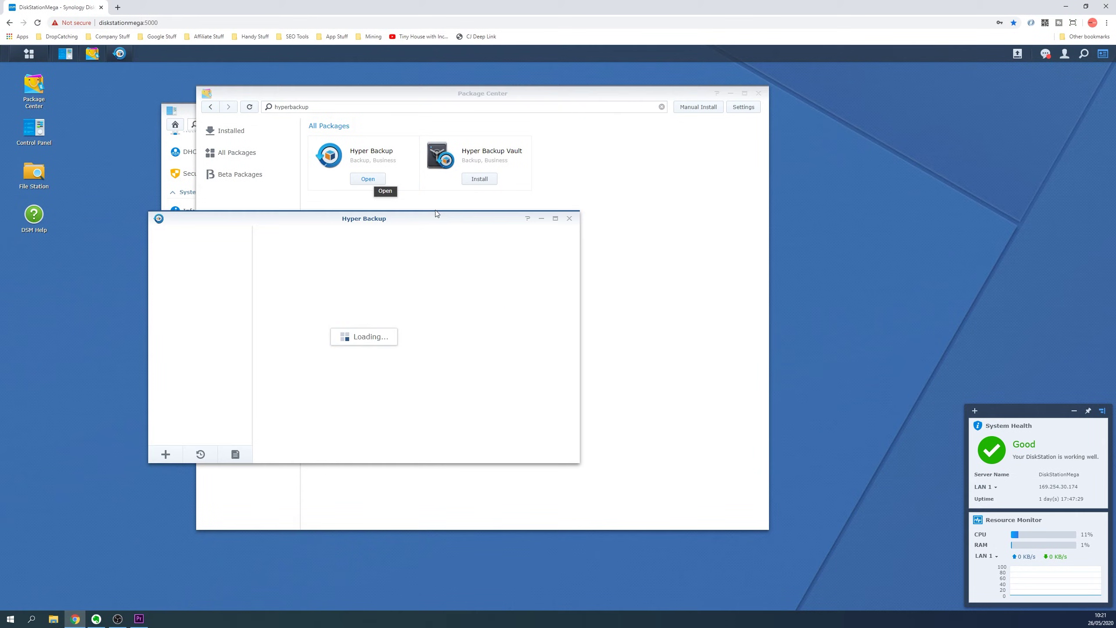
left_click(165, 455)
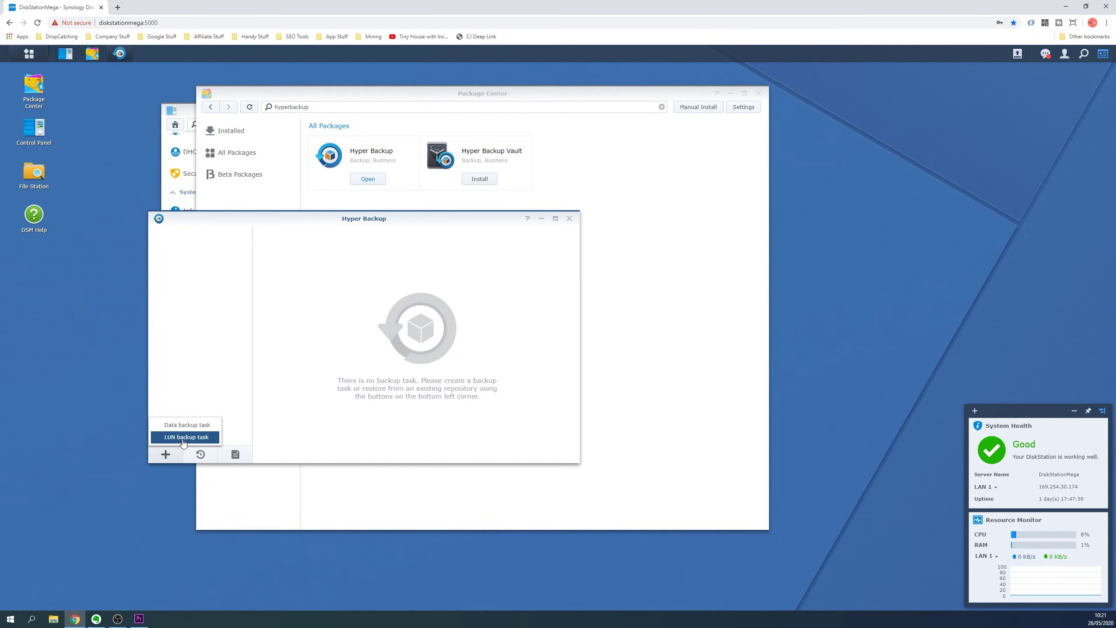
left_click(187, 425)
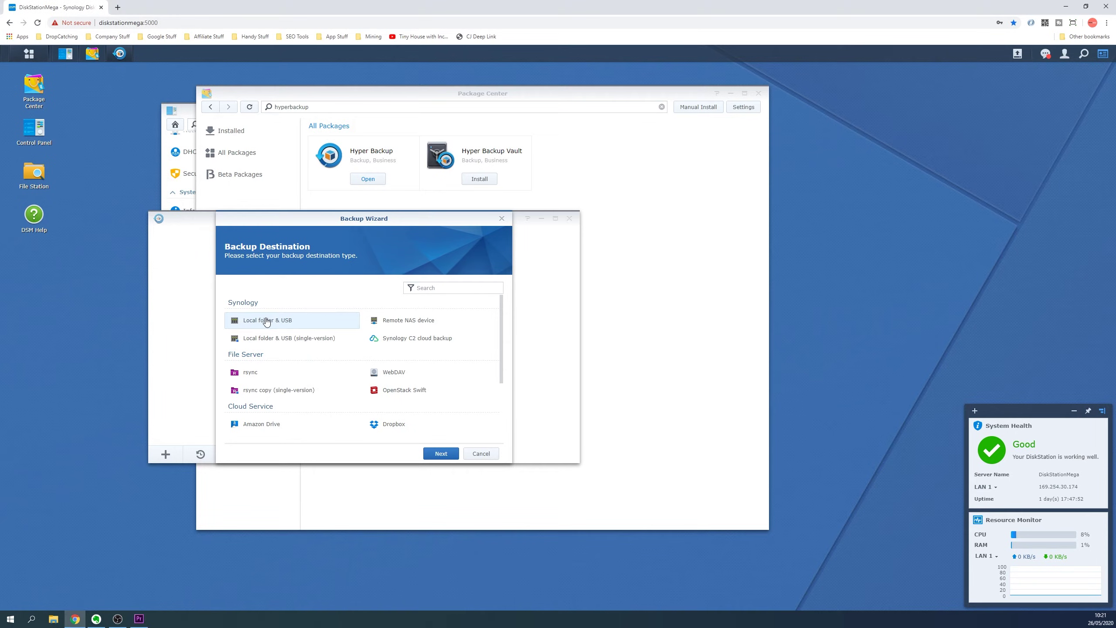
- Choose Local folder & USB with usbshare1 as the destination shared folder
left_click(441, 453)
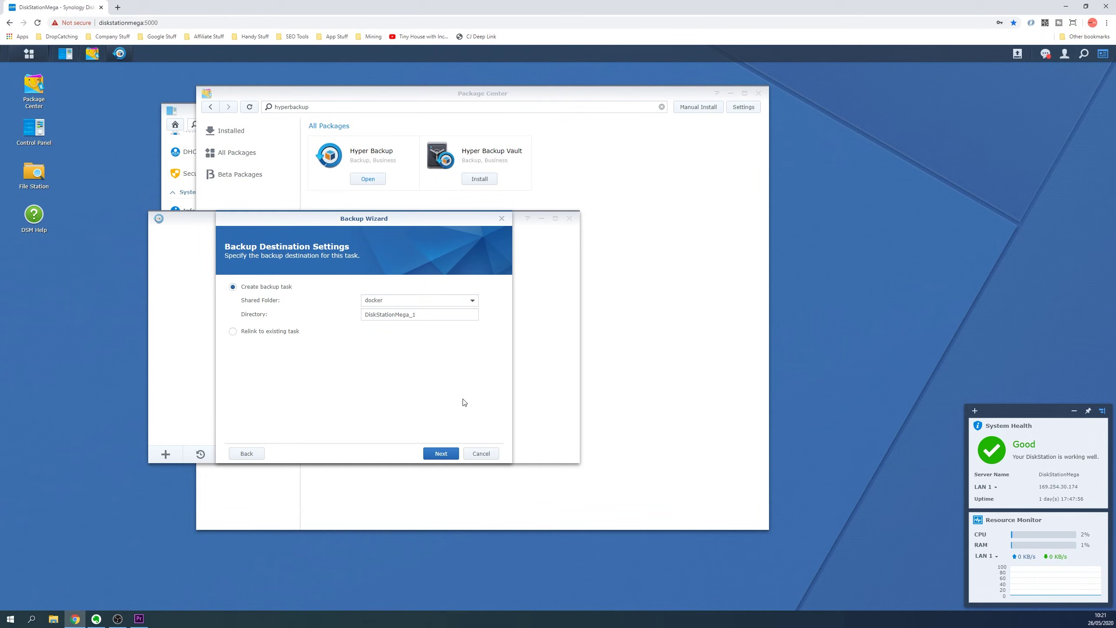
left_click(474, 302)
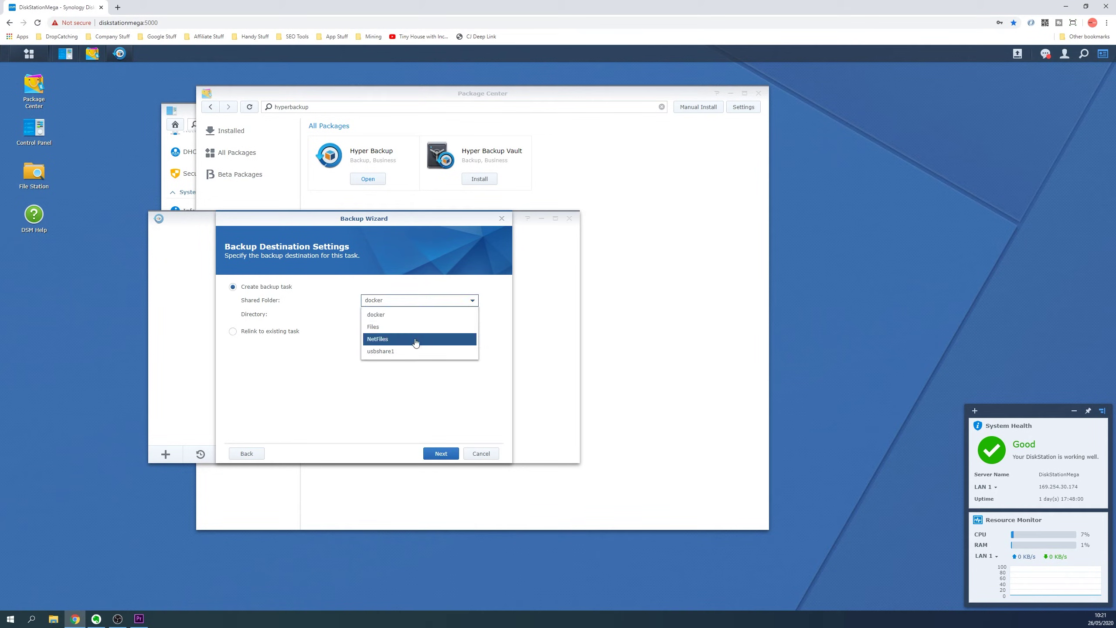
left_click(380, 354)
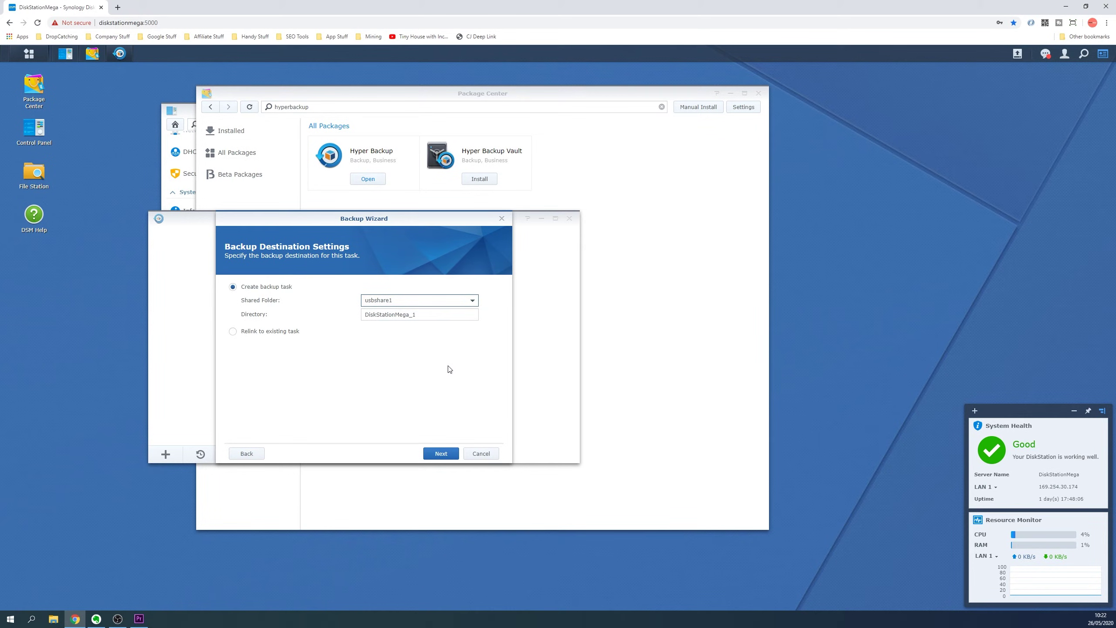
left_click(440, 454)
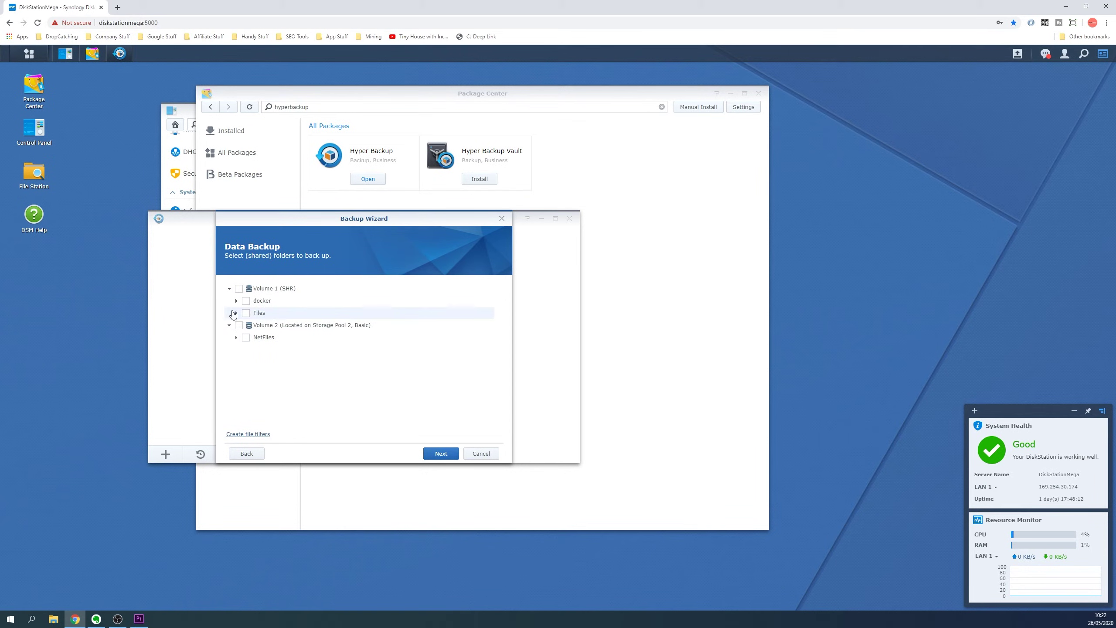
- Back up the Centos 7 - MariaDB - NodeJS folder plus Glacier Backup and OAuth Service settings
left_click(235, 312)
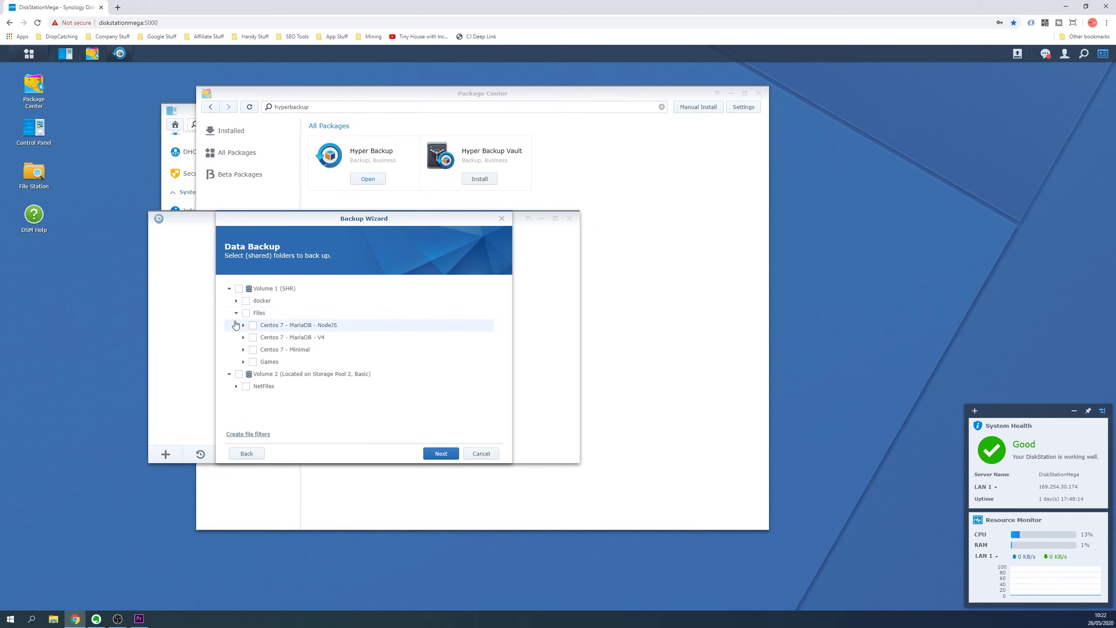
left_click(253, 326)
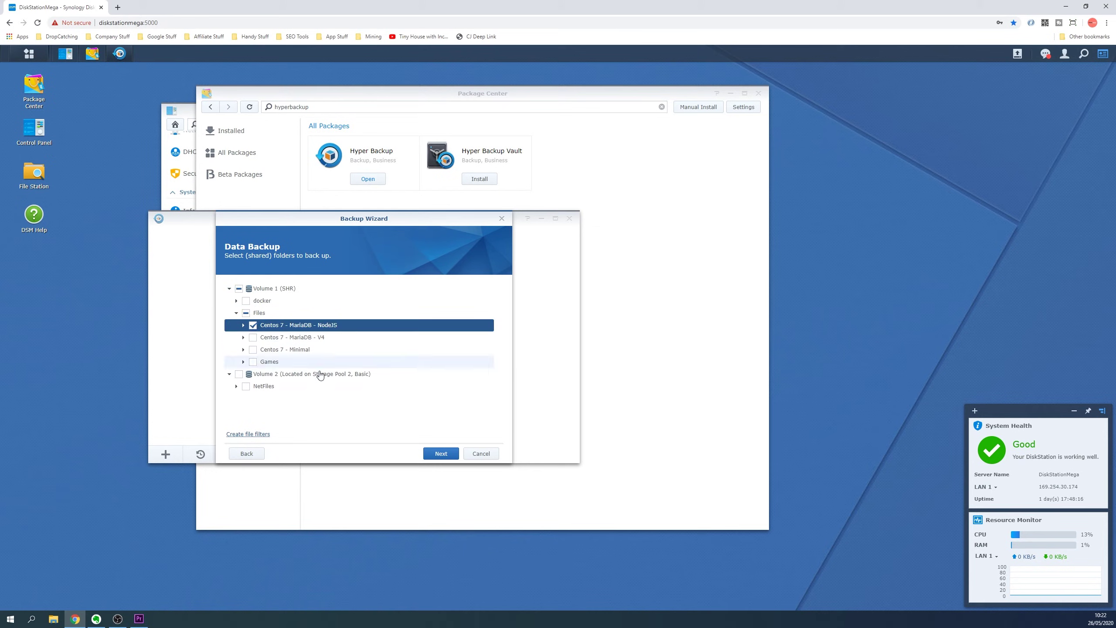
left_click(442, 454)
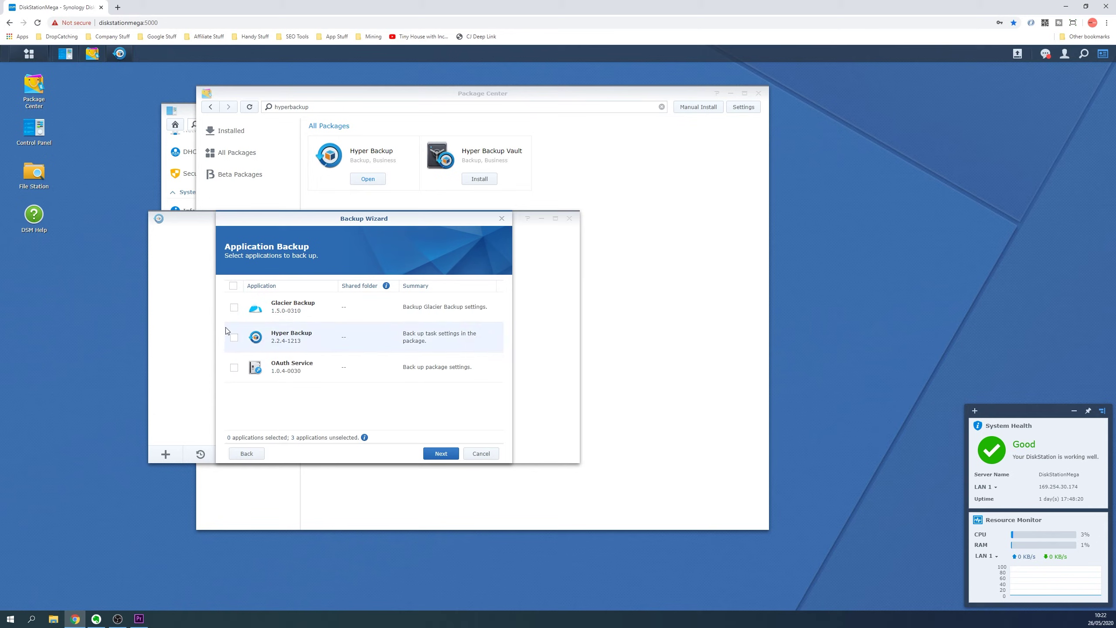
left_click(234, 308)
left_click(234, 368)
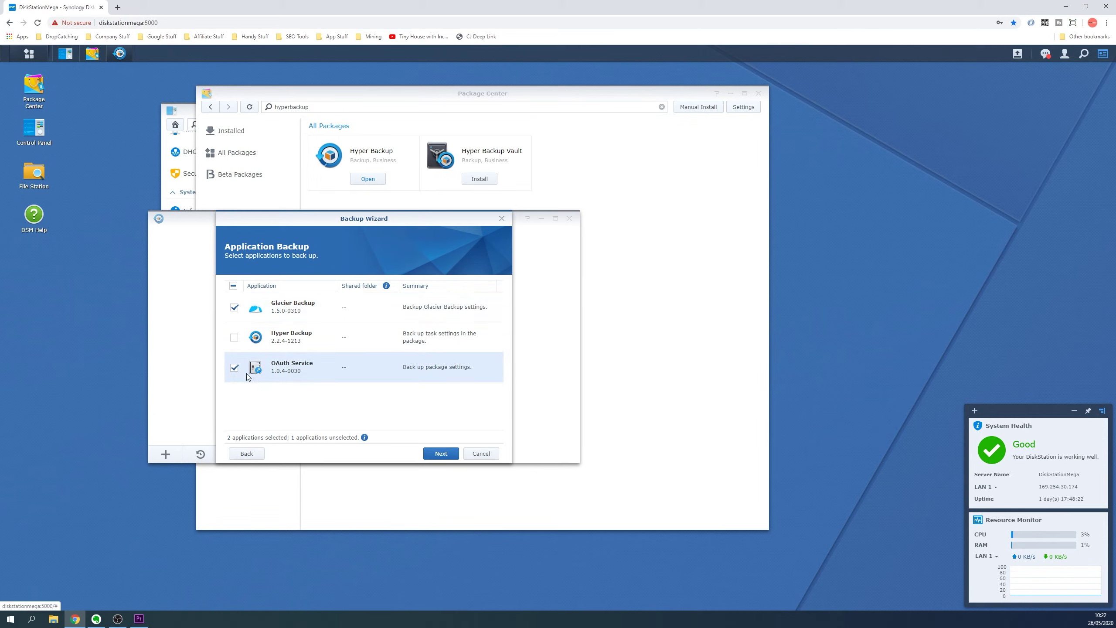
left_click(440, 454)
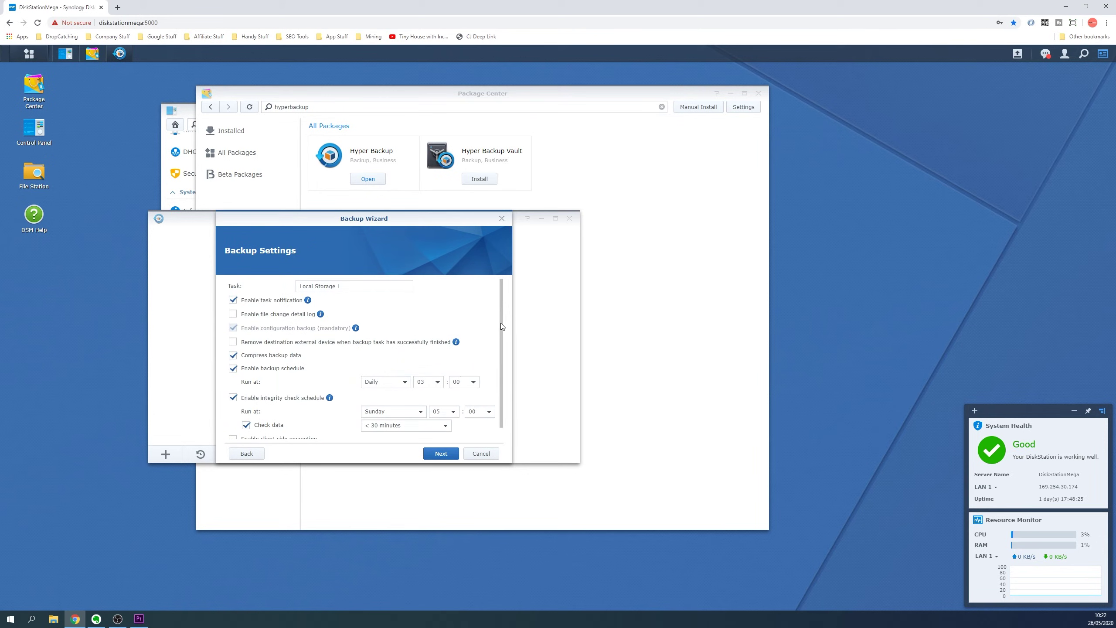
- Replace the default task name with Centos Files and continue to rotation settings
left_click_drag(341, 286, 295, 286)
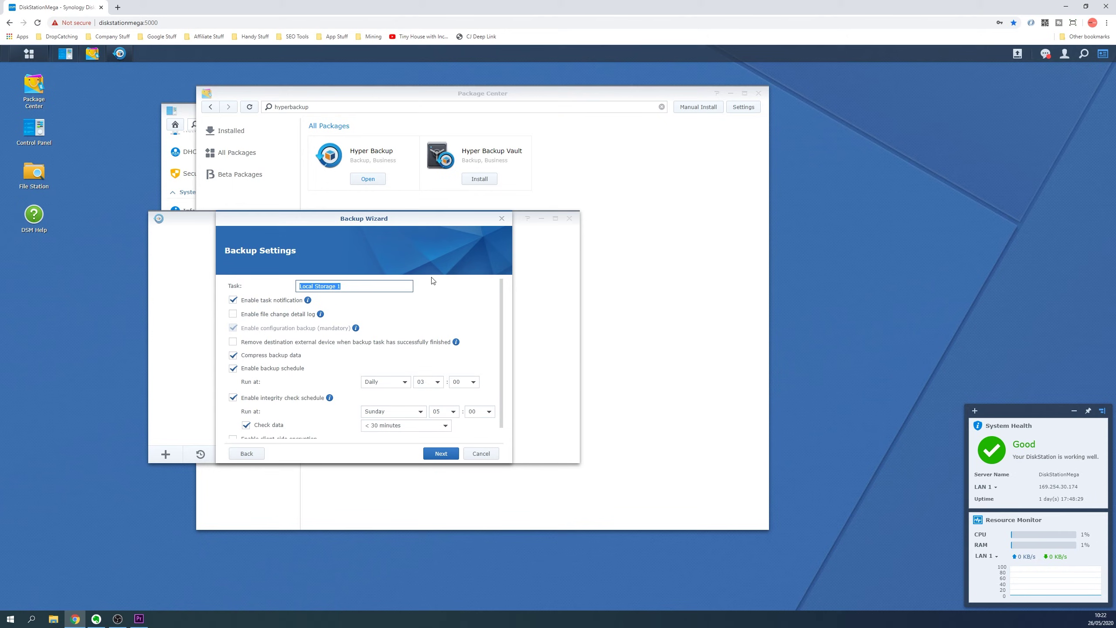
type("CEn")
key("Return")
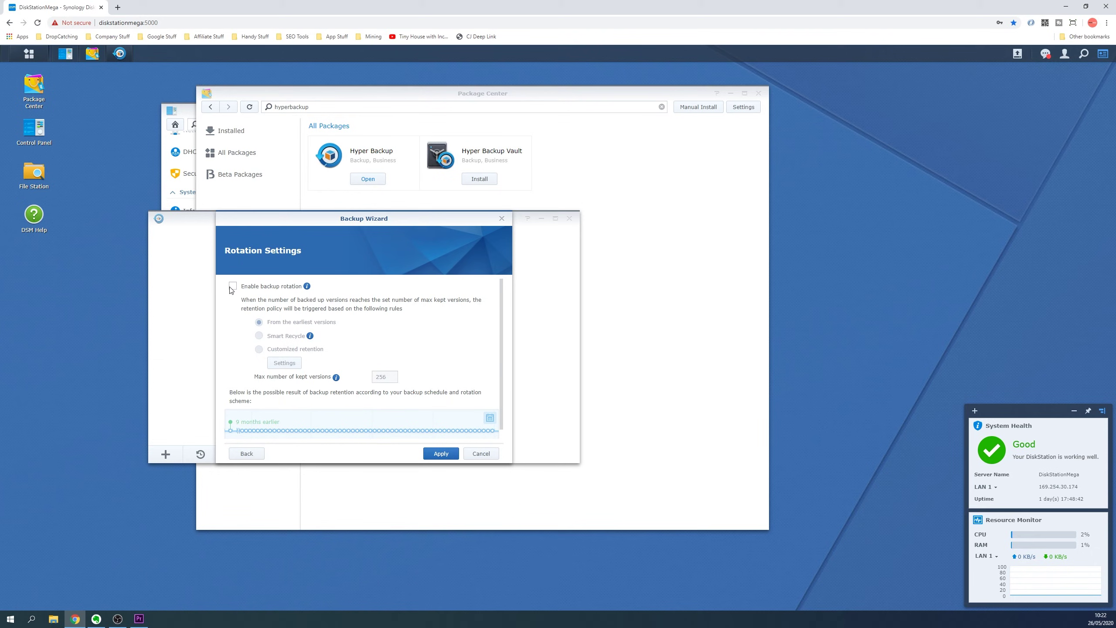
- Enable backup rotation (256 max versions) and apply to create the Centos Files task
left_click(232, 287)
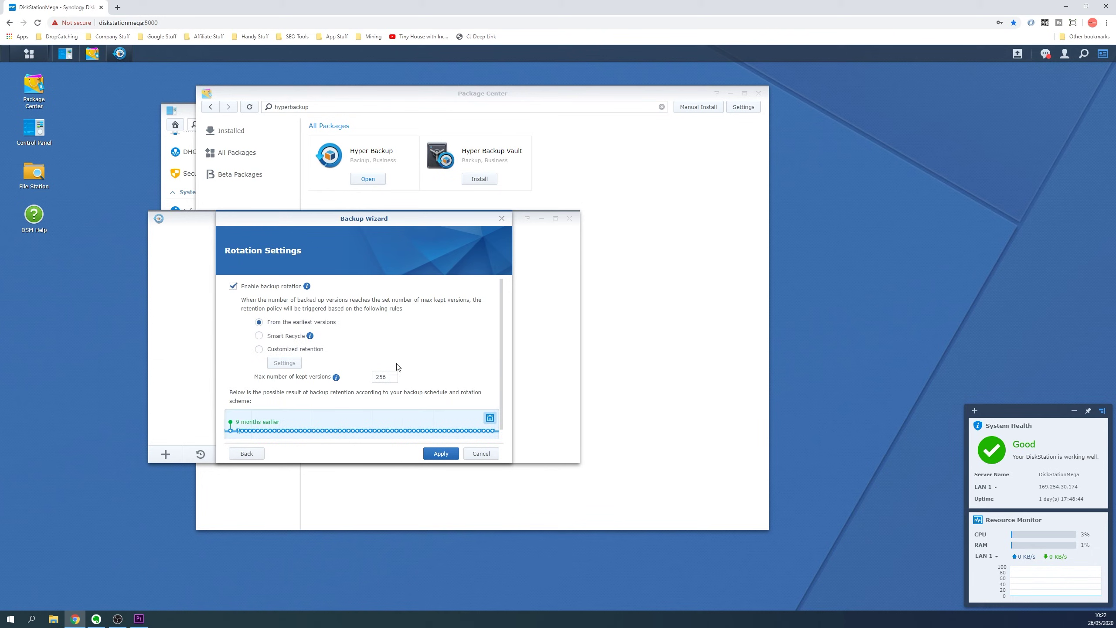
left_click(441, 454)
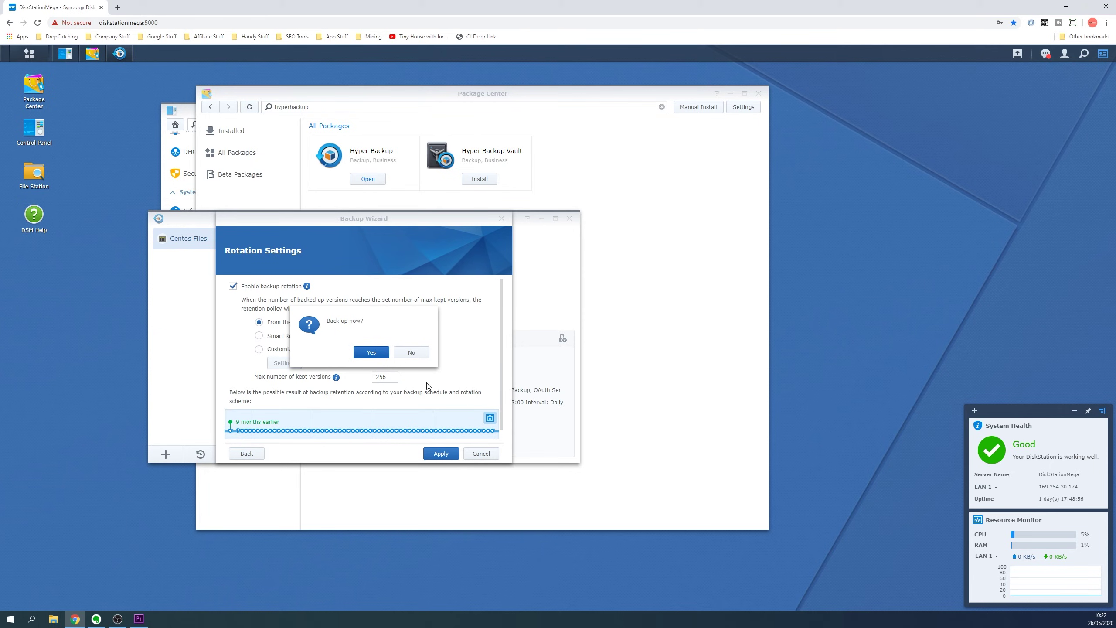
- Run the Centos Files backup now until it succeeds with 1.70 GB, then view its log
left_click(370, 354)
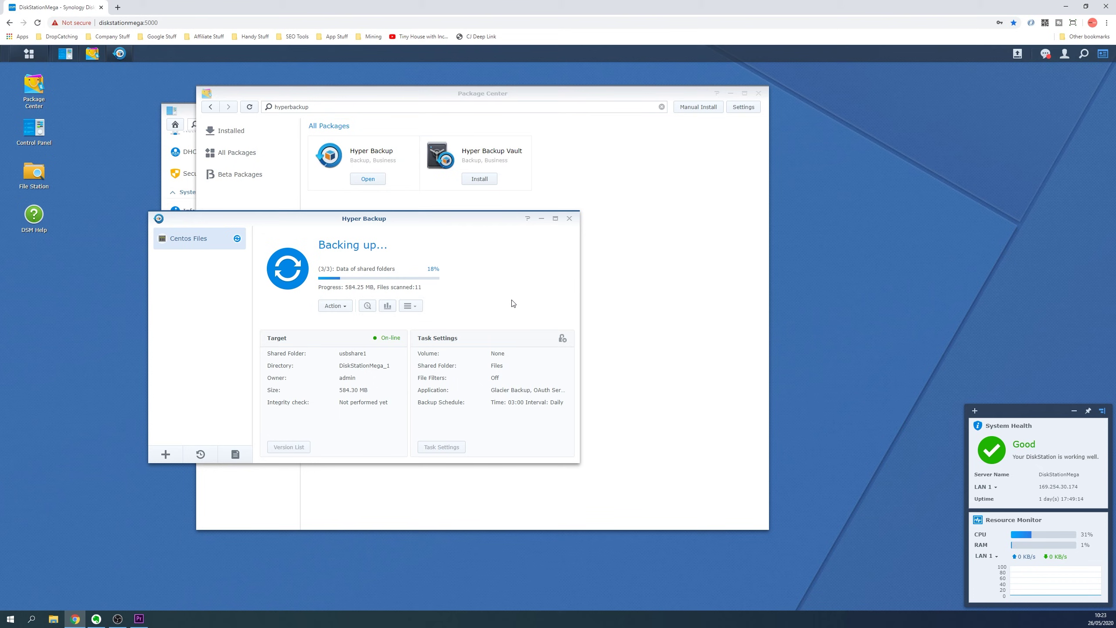
left_click(235, 454)
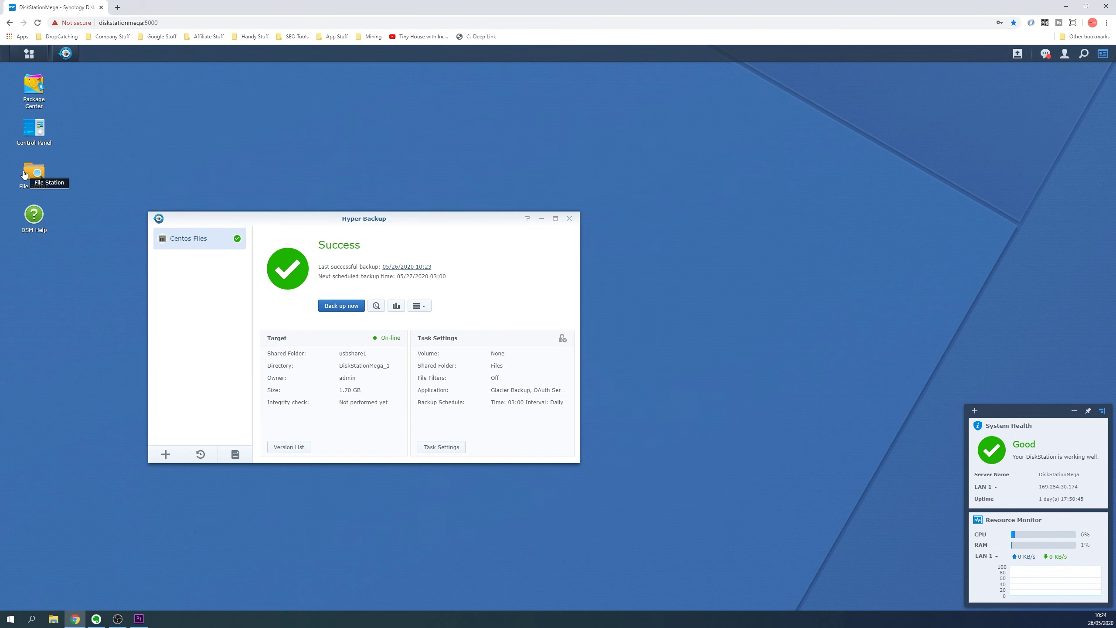
- In File Station, open DiskStationMega_1.hbk on usbshare1 and browse its Centos 7 - MariaDB - NodeJS folder
left_click(62, 180)
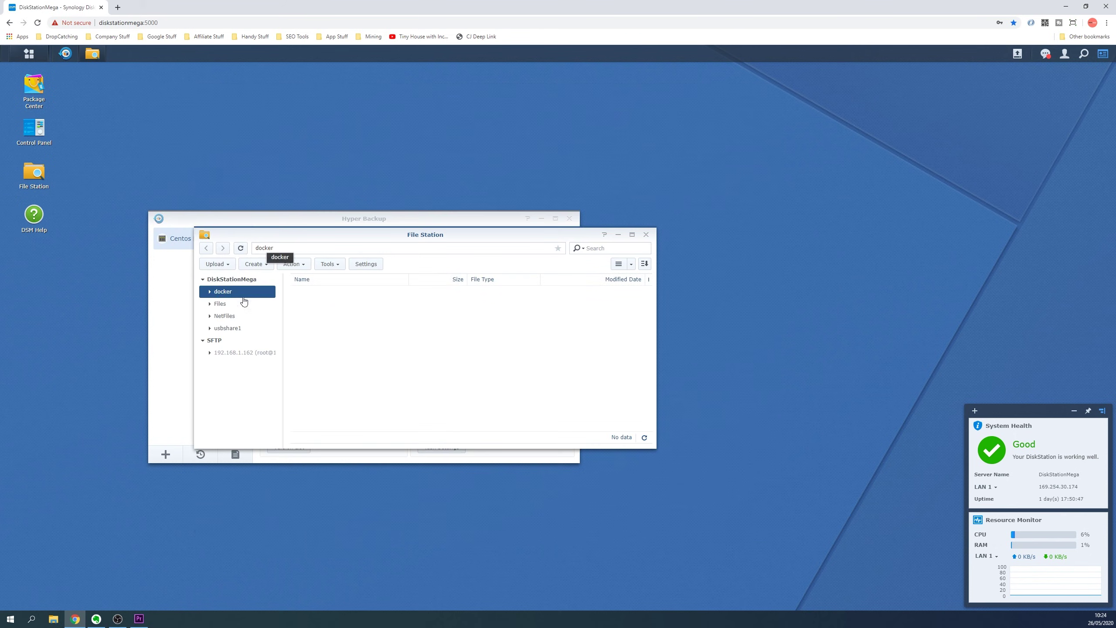
left_click(224, 329)
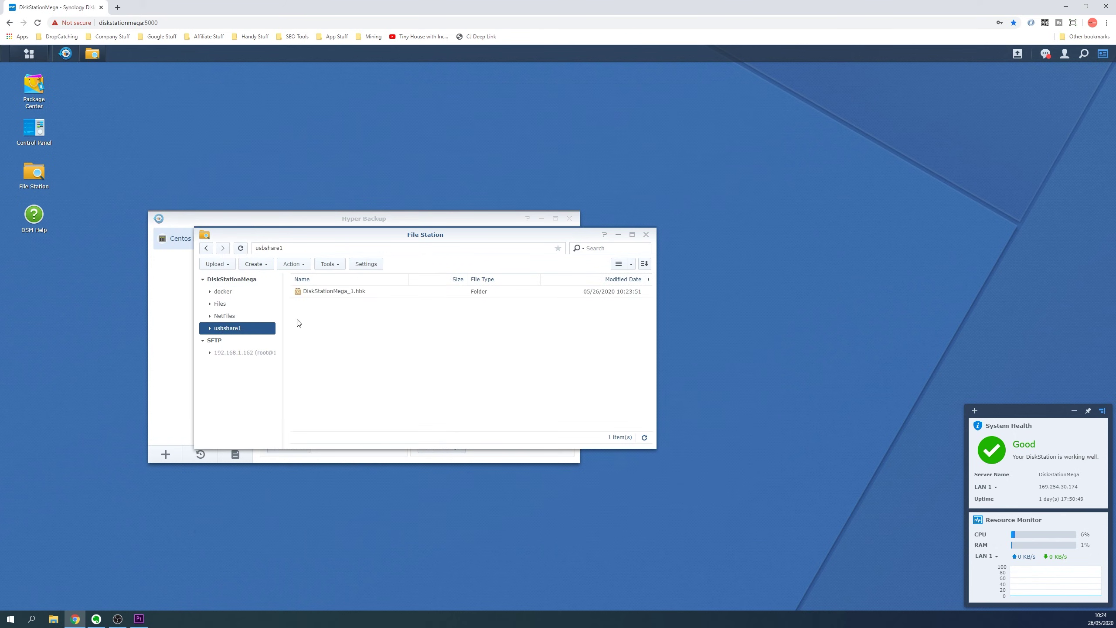
double_click(326, 292)
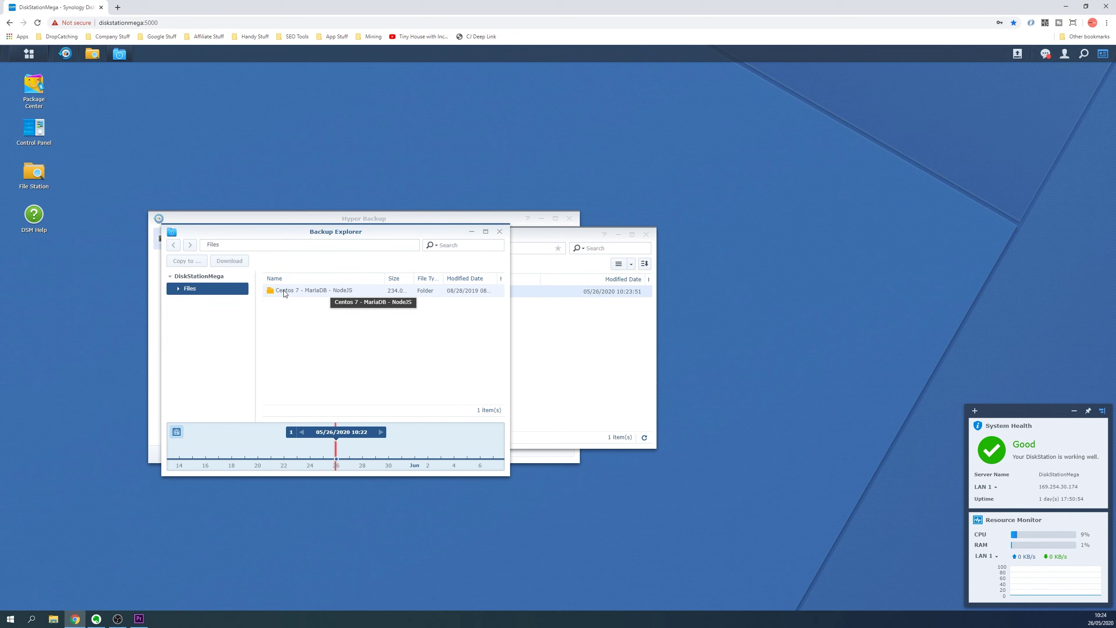
double_click(285, 292)
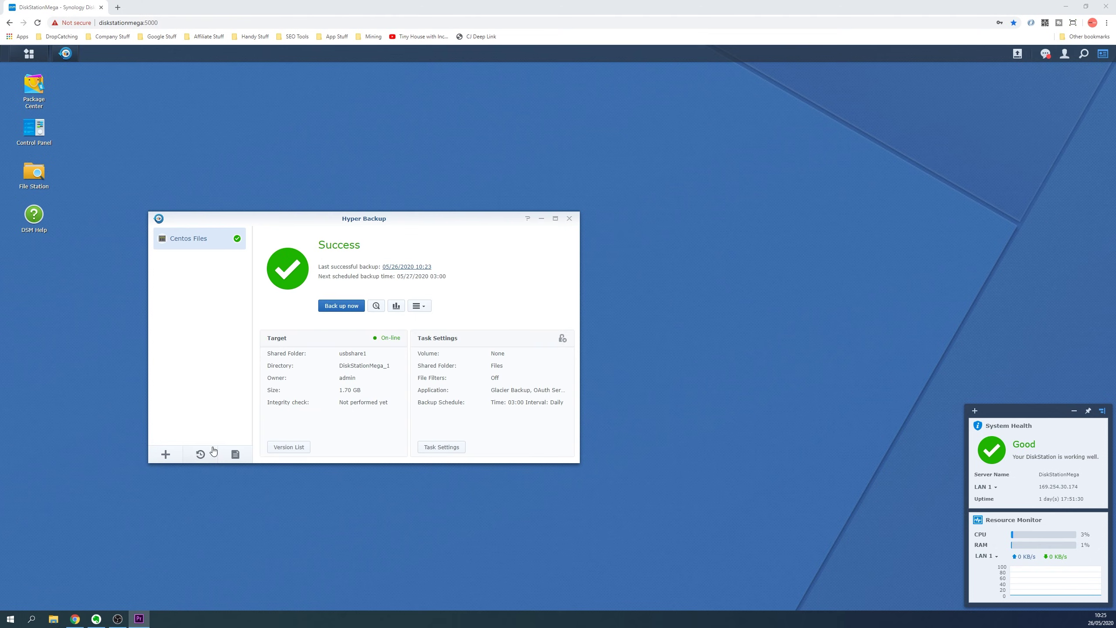
left_click(200, 455)
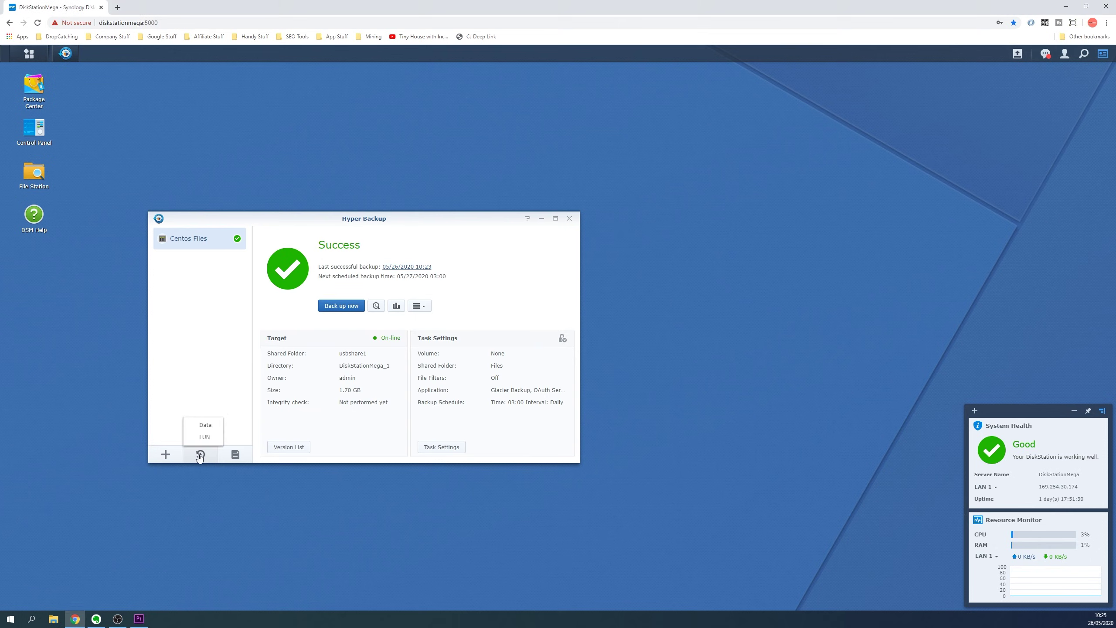
left_click(204, 426)
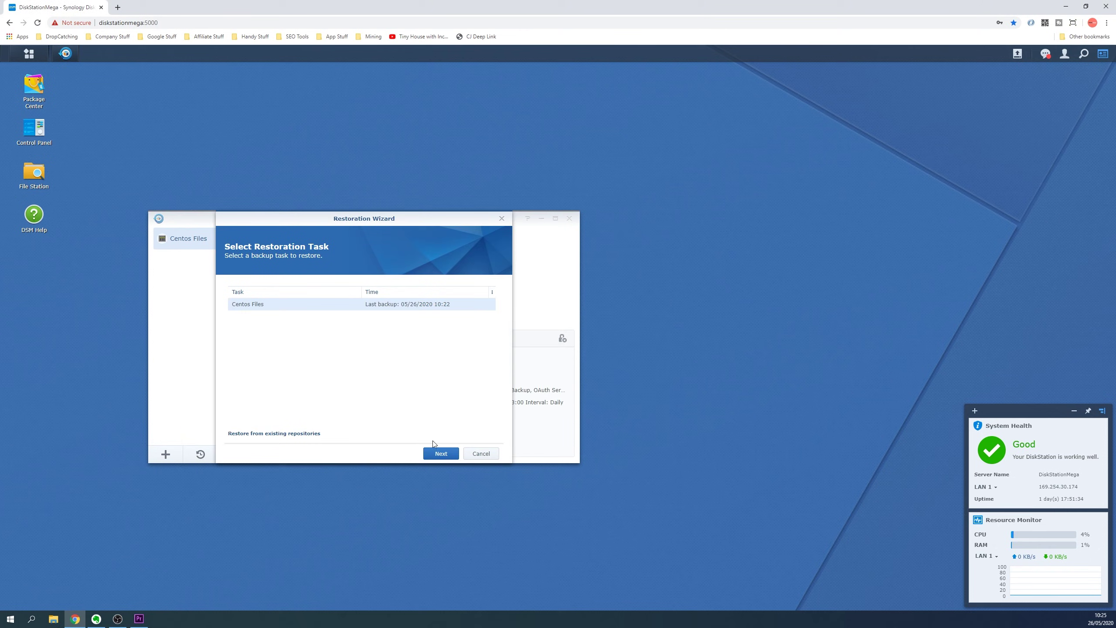
left_click(440, 453)
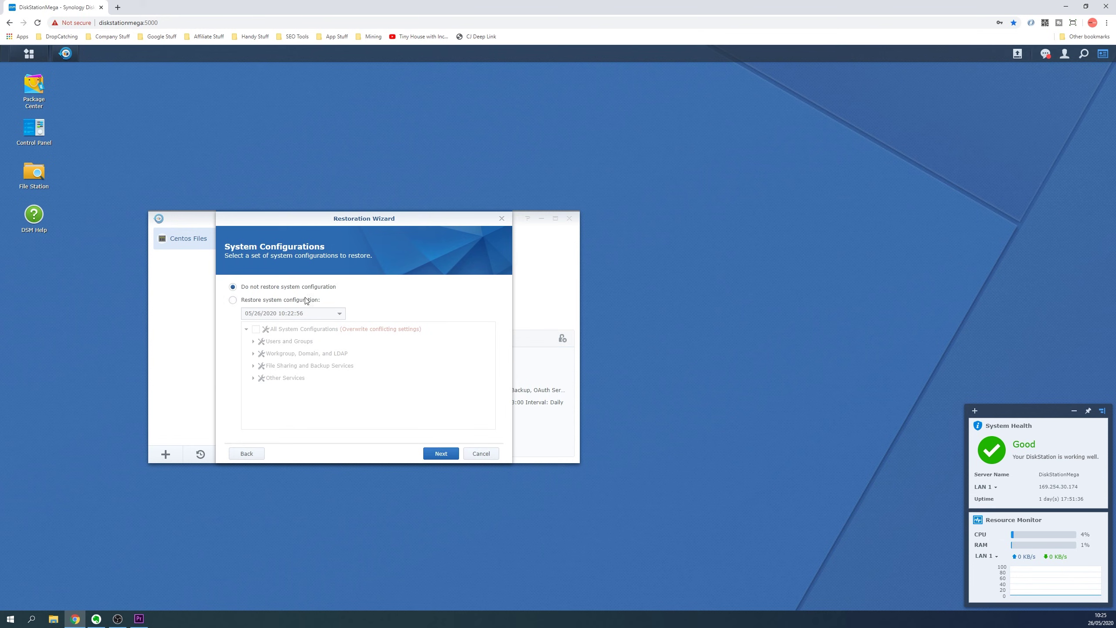
left_click(232, 300)
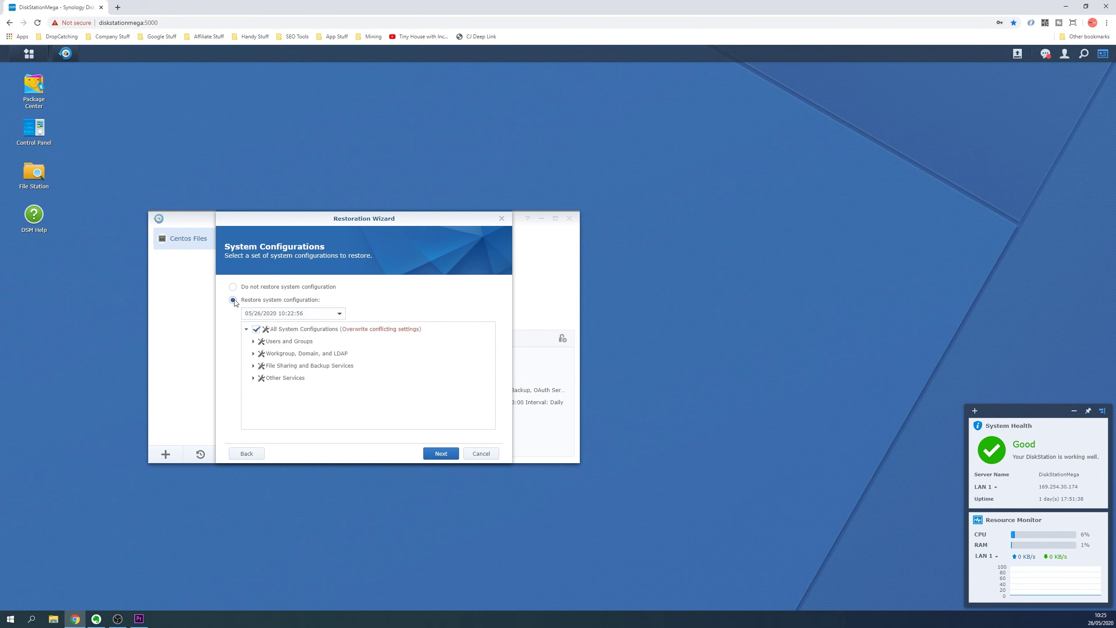
left_click(256, 328)
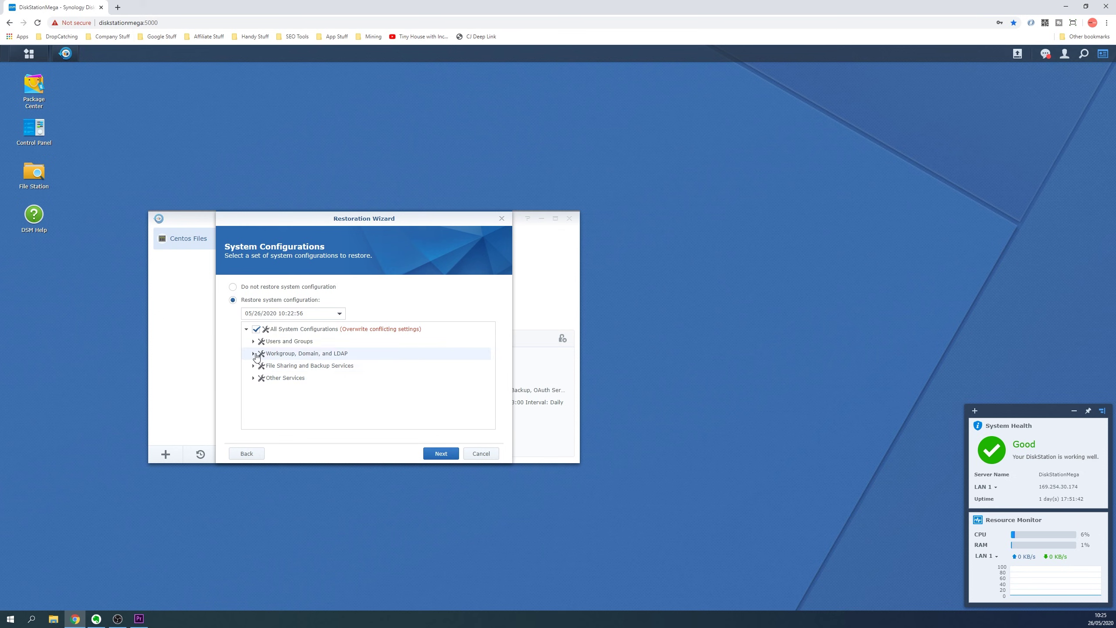
left_click(239, 288)
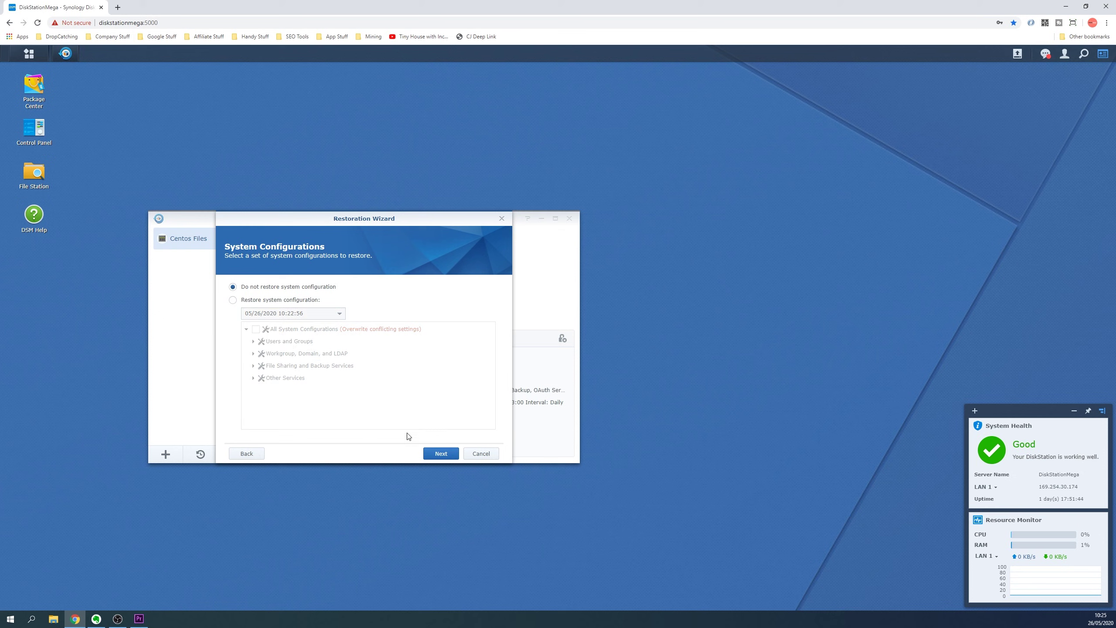
left_click(441, 454)
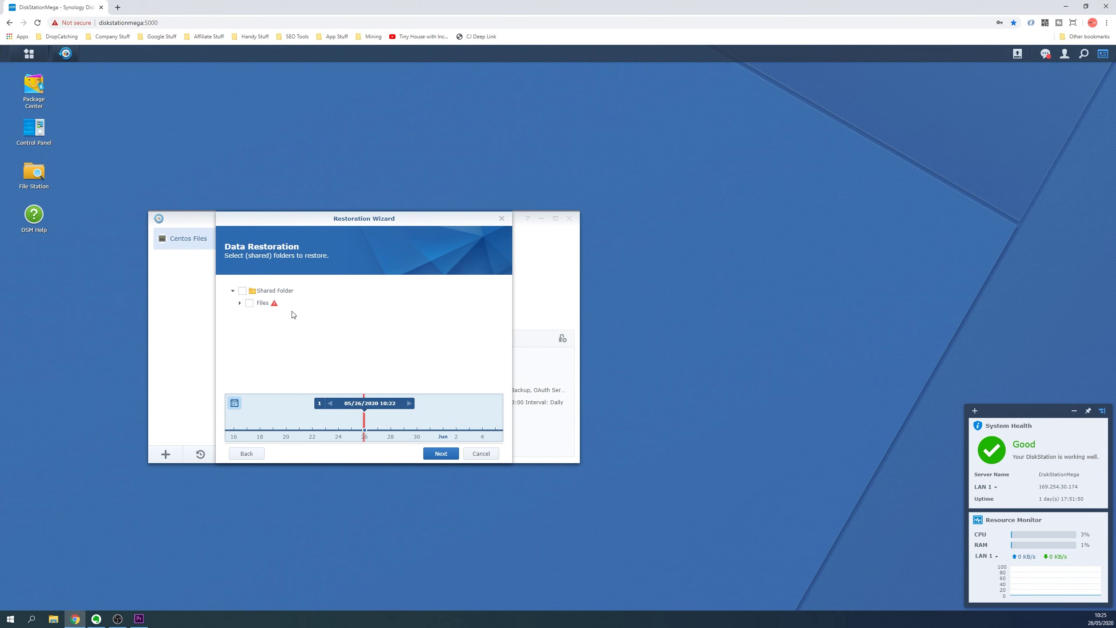
mouse_move(275, 305)
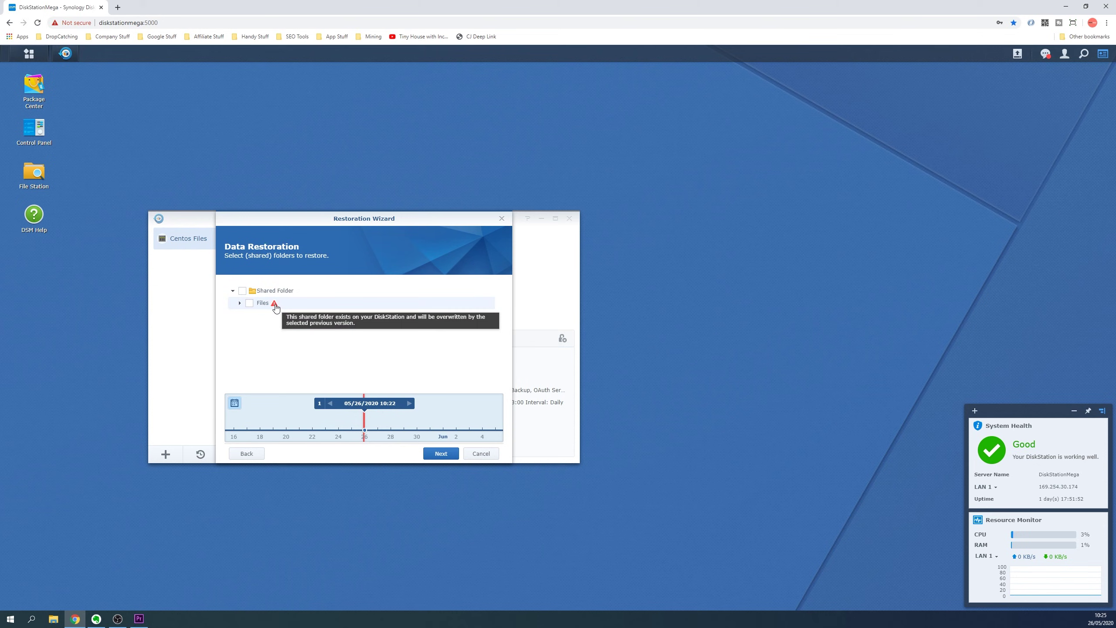
left_click(481, 454)
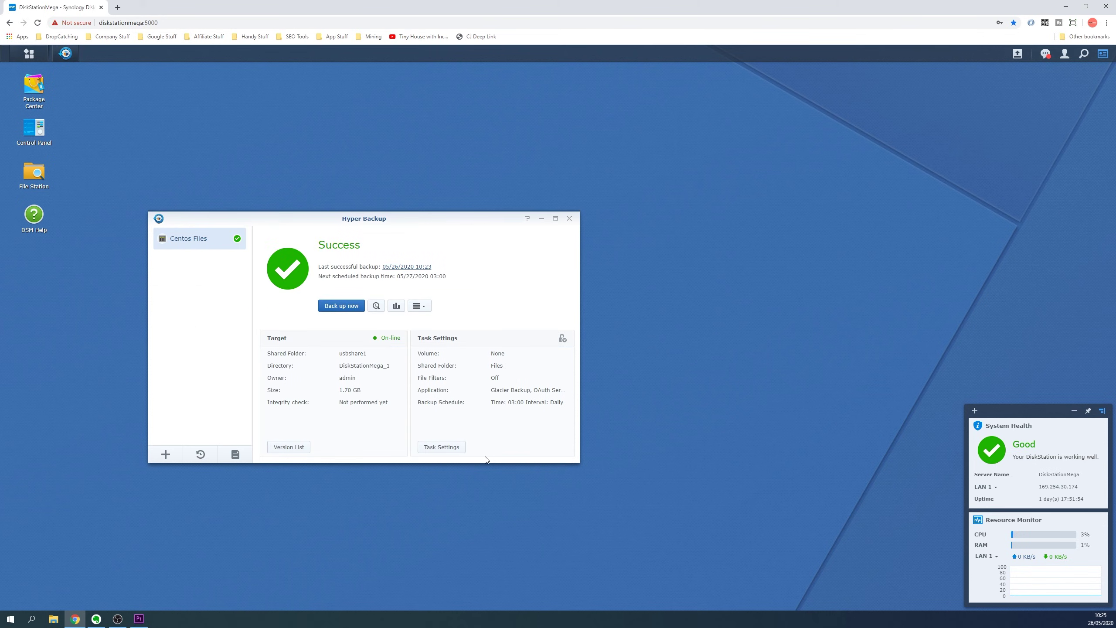